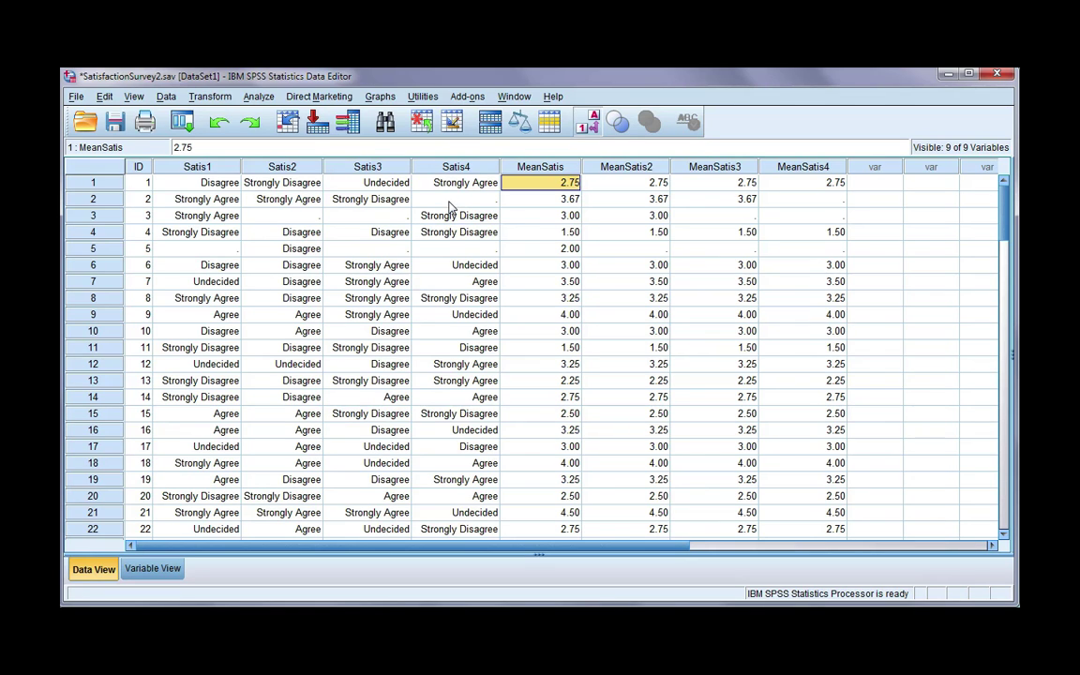
Step: Switch the Data Editor to Variable View to see the nine variable definitions
click(153, 569)
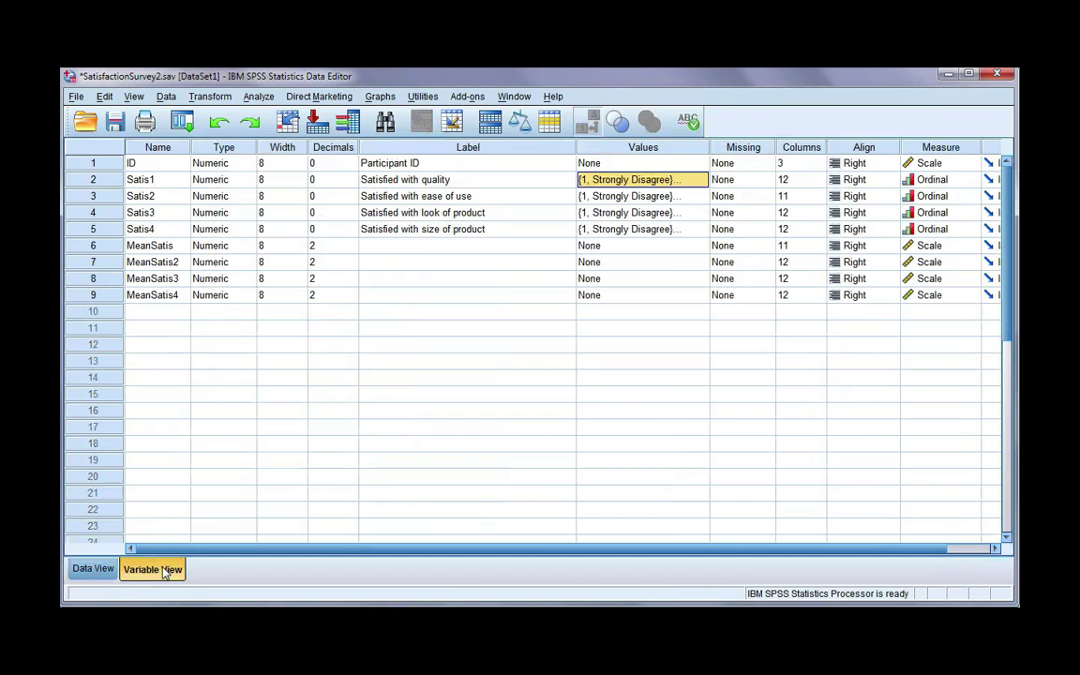
click(698, 181)
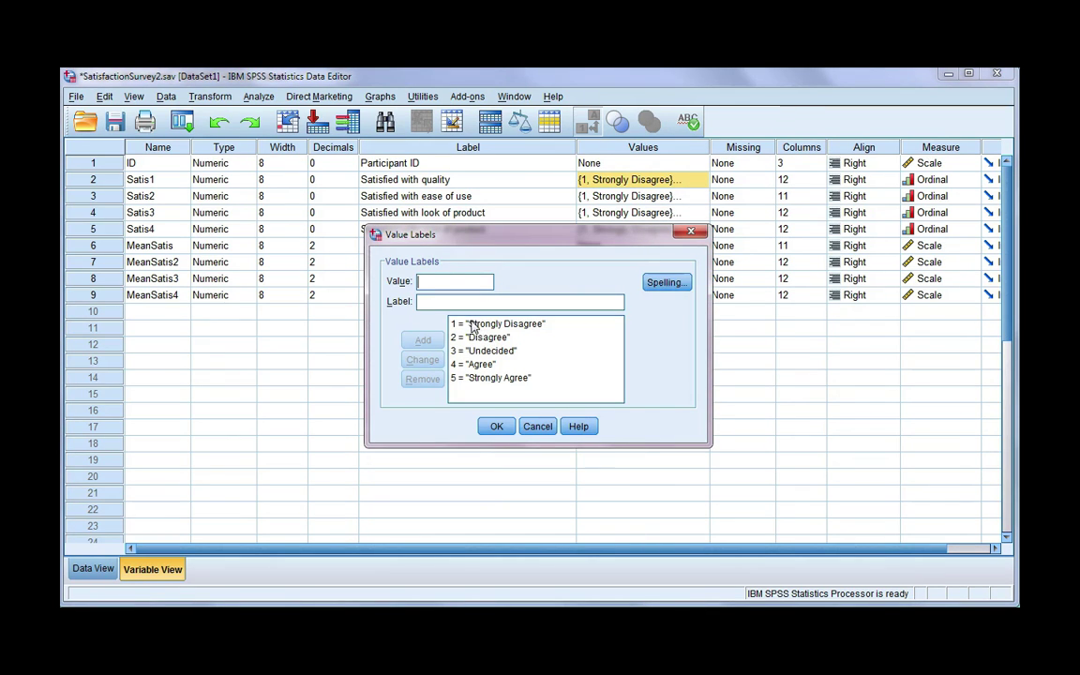
drag(499, 240, 493, 309)
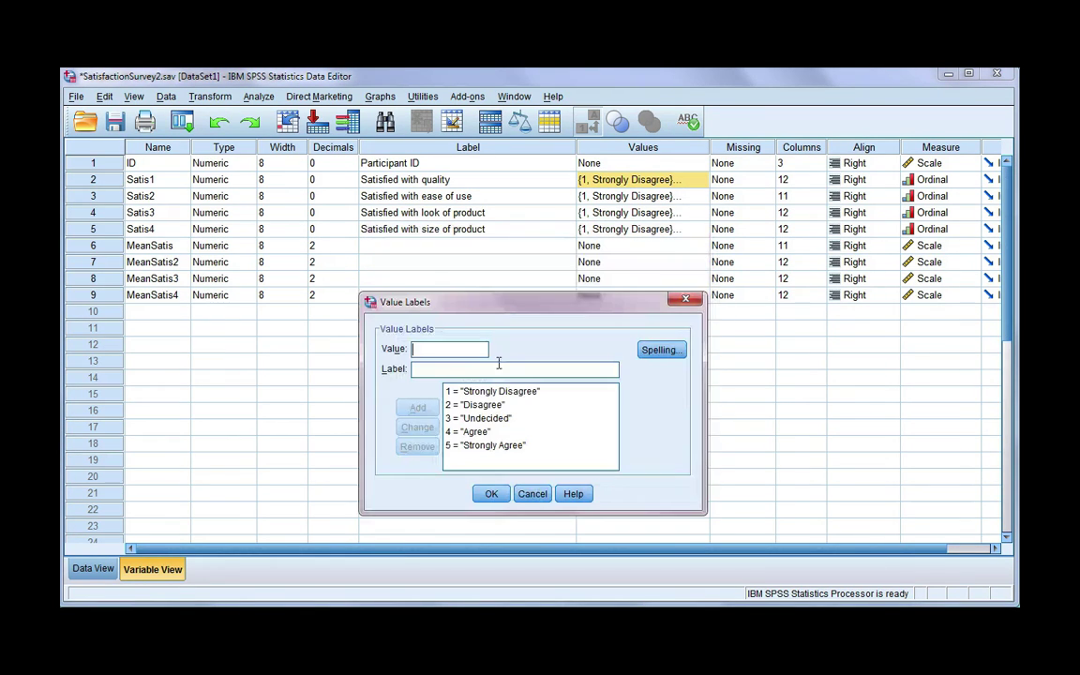
drag(485, 397, 485, 450)
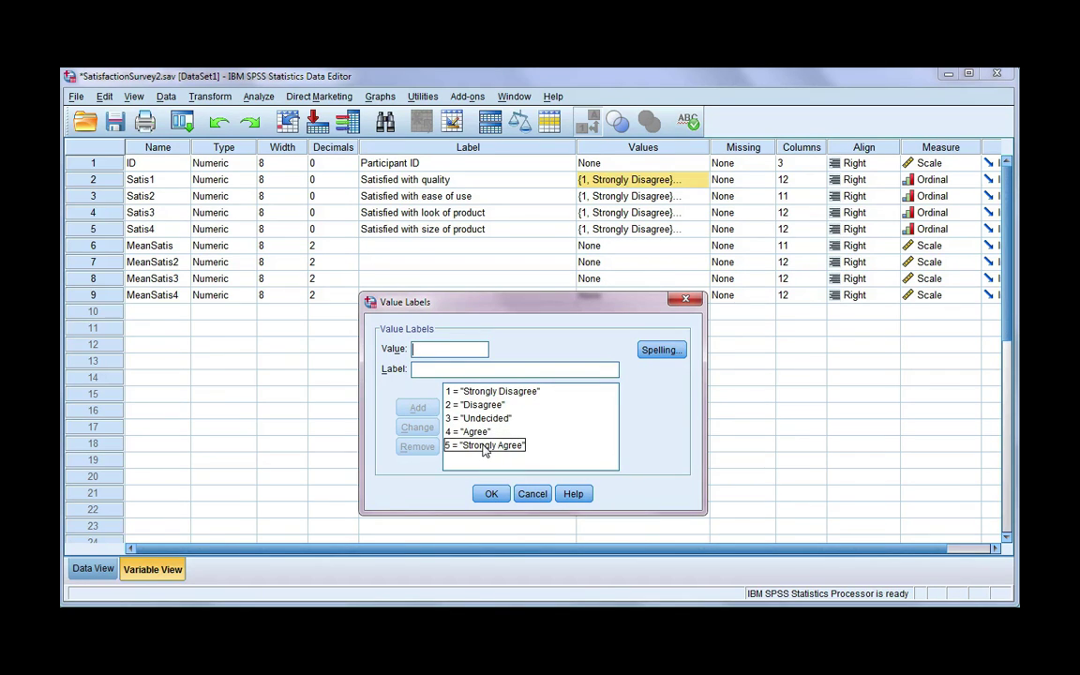
click(491, 494)
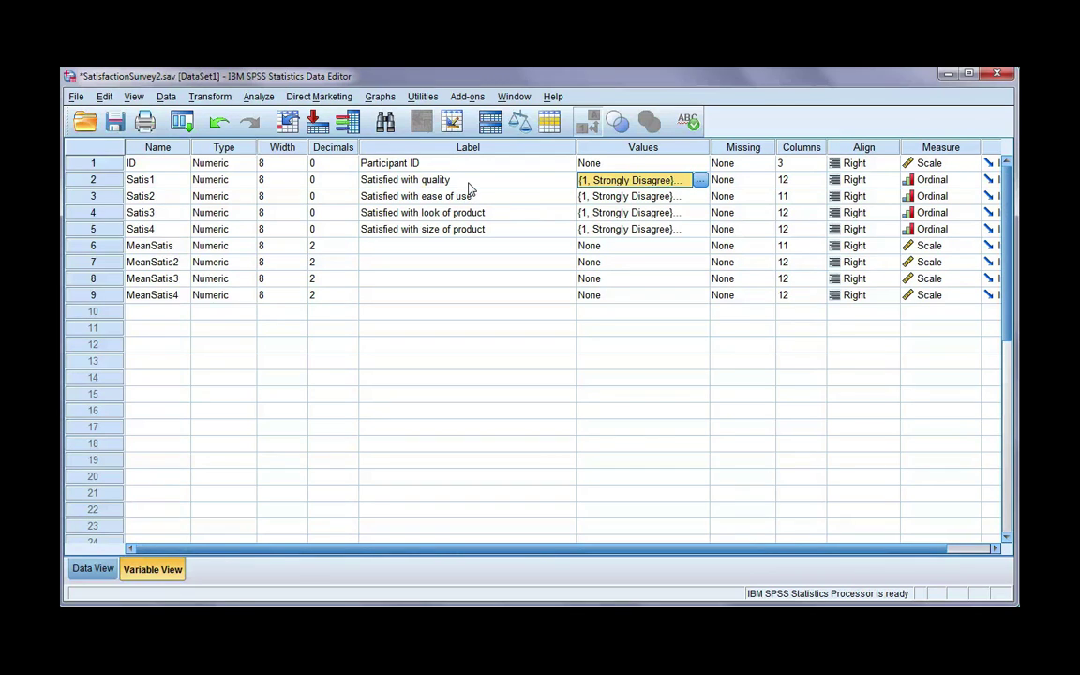
Step: Back in Data View, inspect MeanSatis and MeanSatis2 values, including case 5's blank MeanSatis2 and its Satis2 answer
click(93, 569)
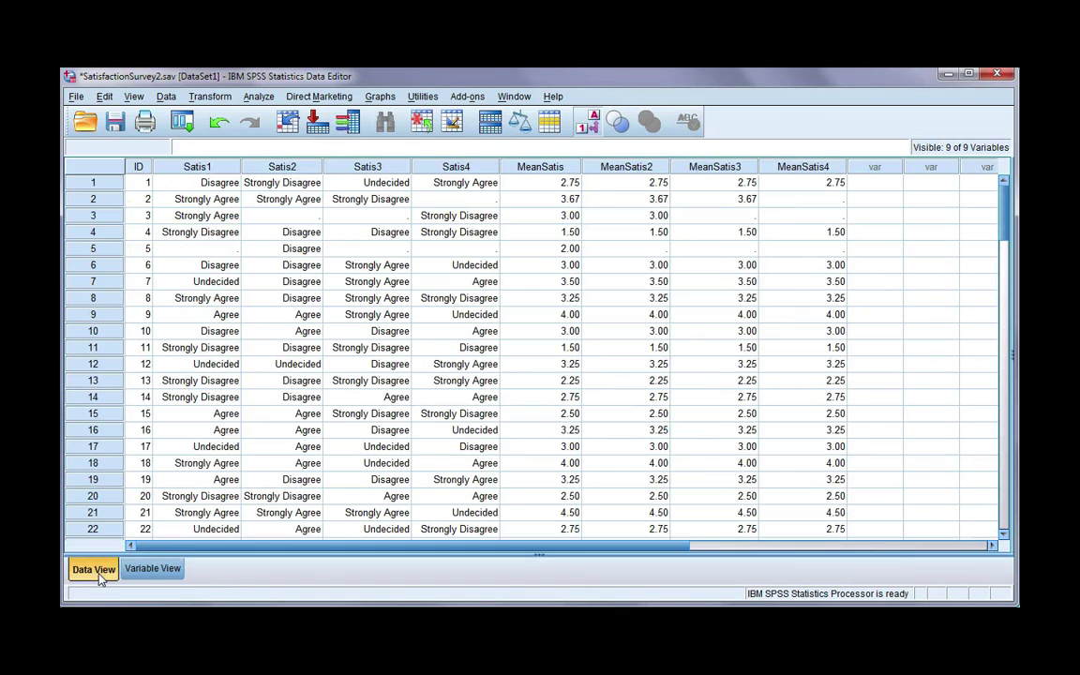
click(570, 183)
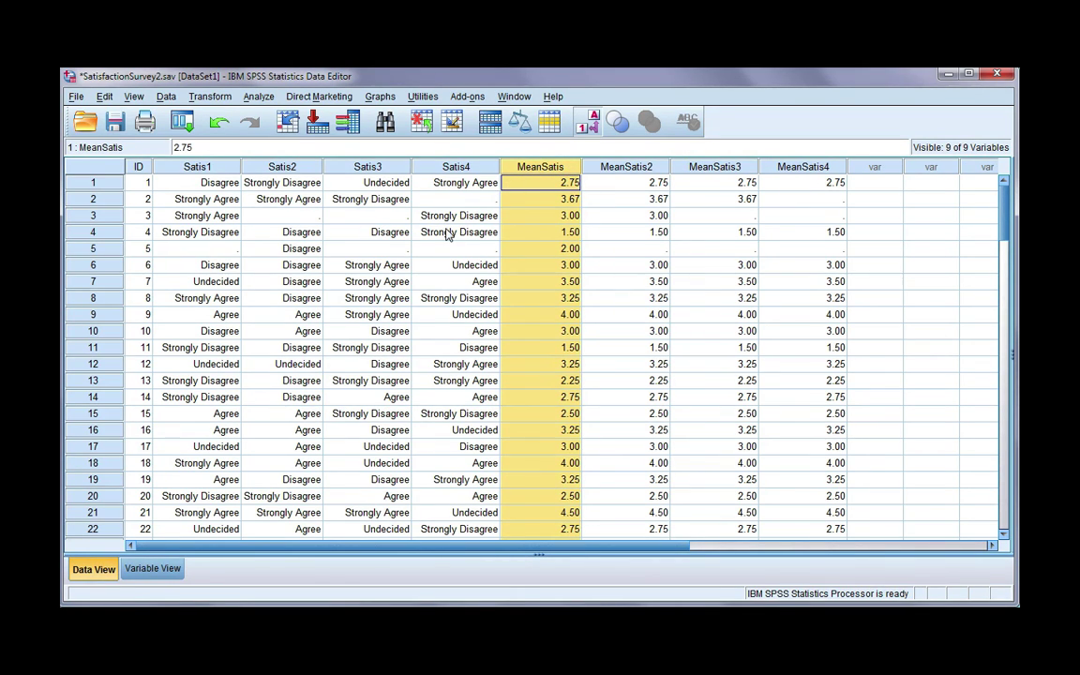
click(654, 182)
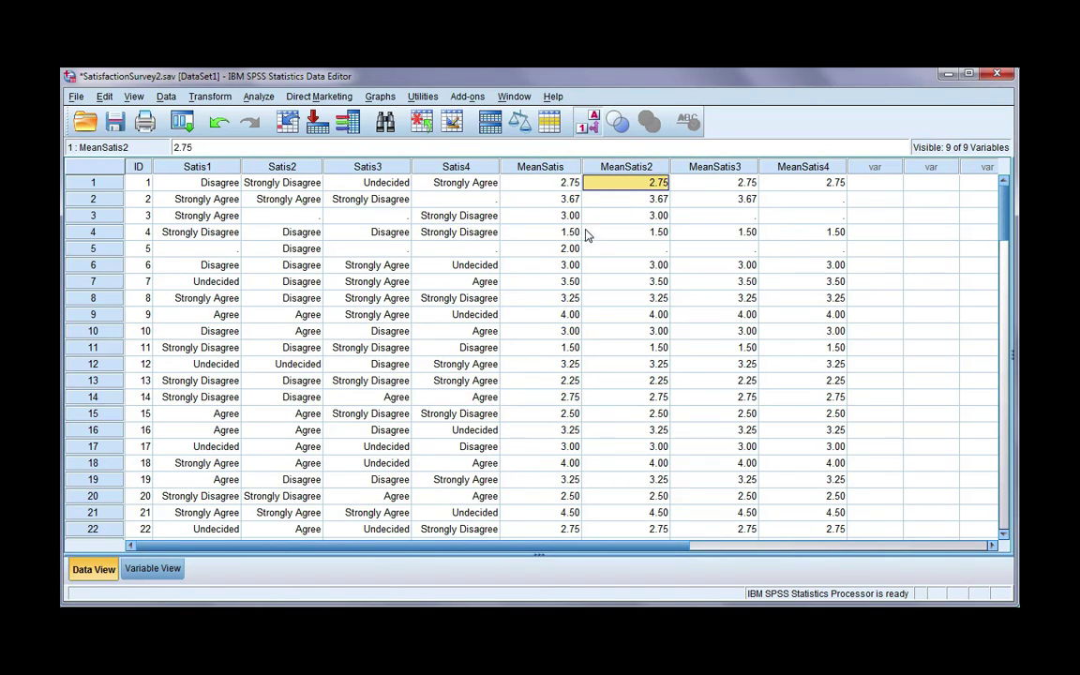
click(623, 249)
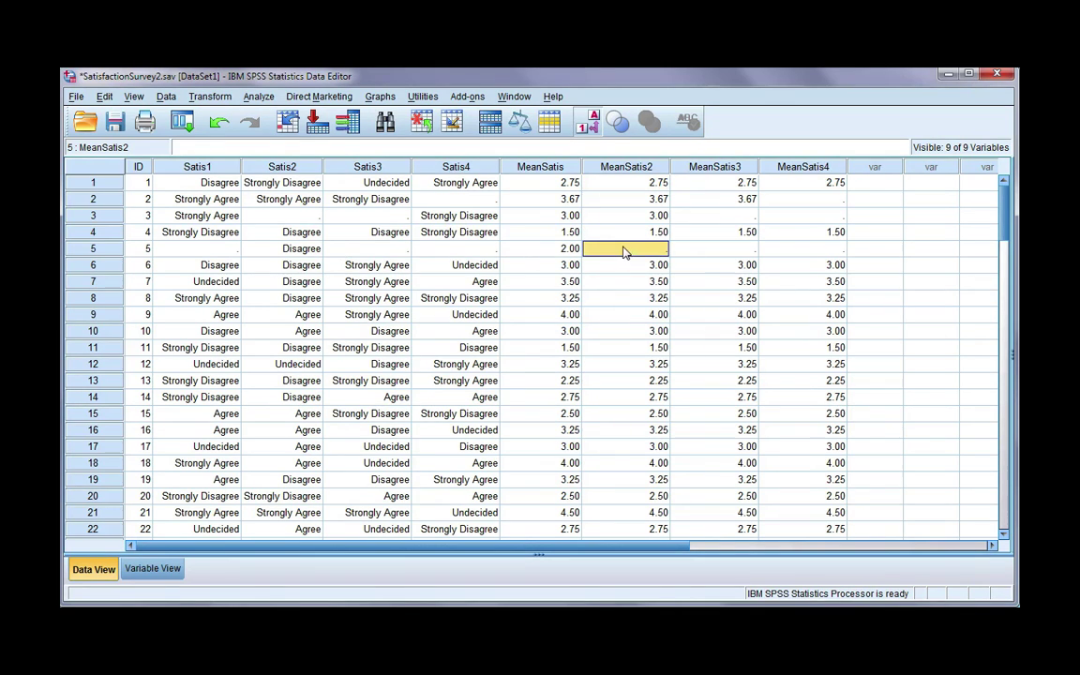
click(302, 250)
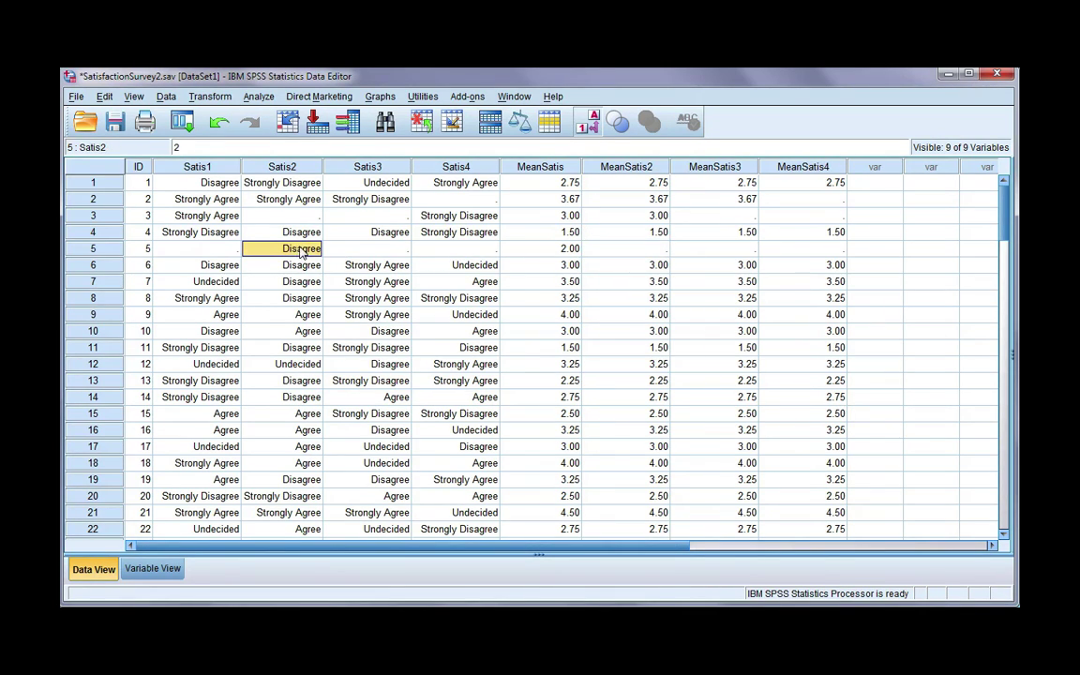
click(636, 252)
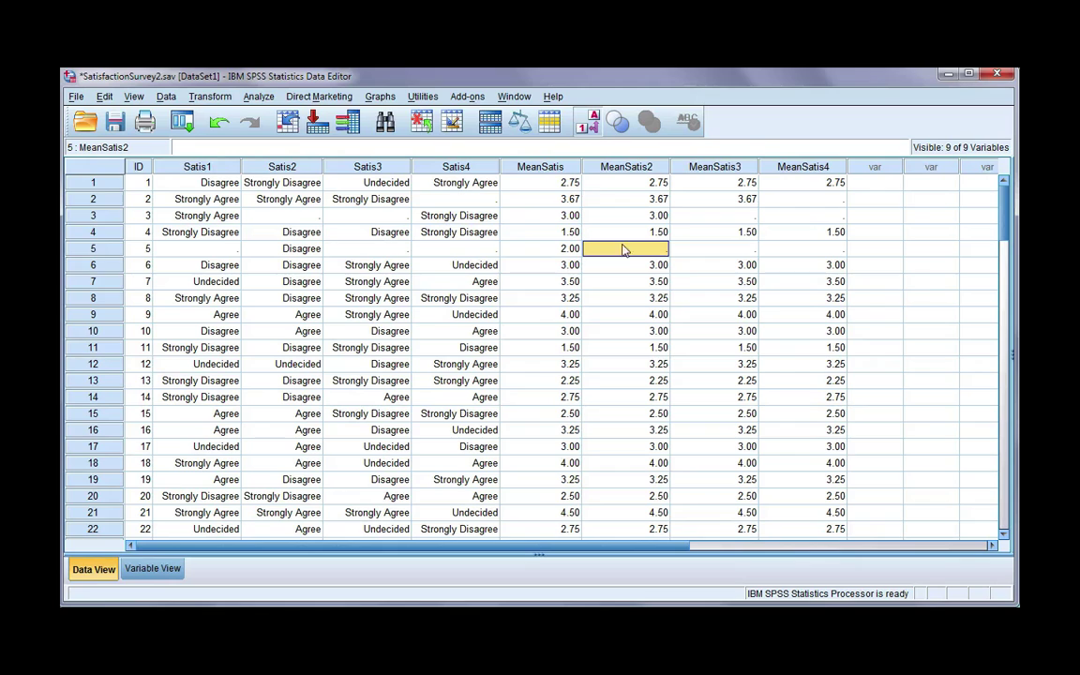
Step: Clear the four columns MeanSatis through MeanSatis4 from the data
click(565, 167)
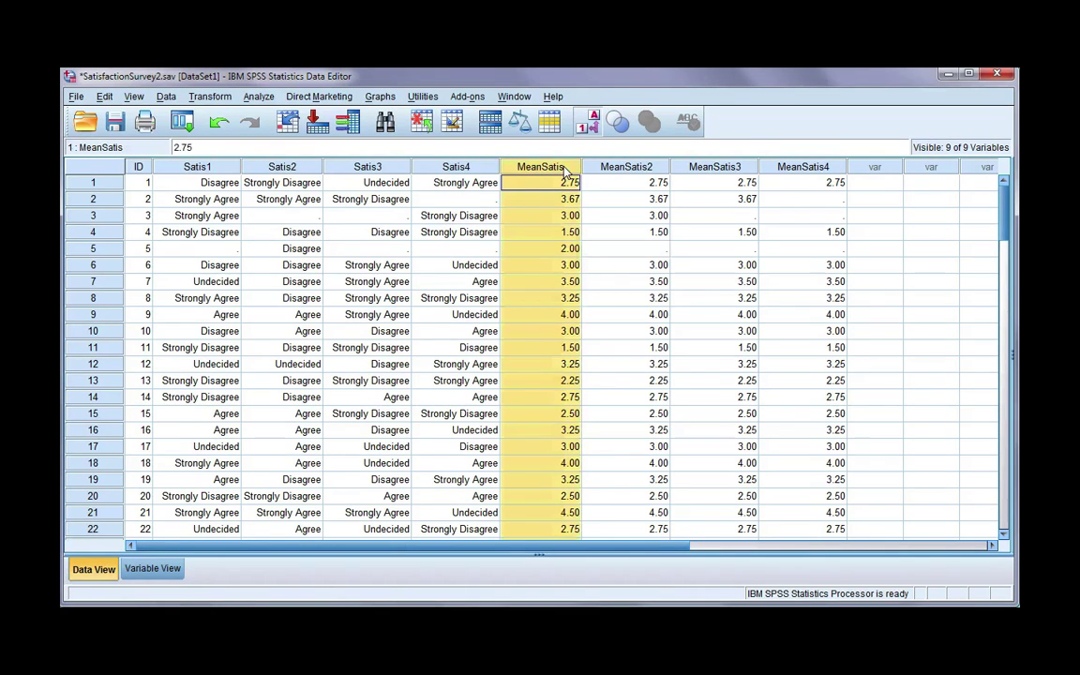
shift+click(823, 170)
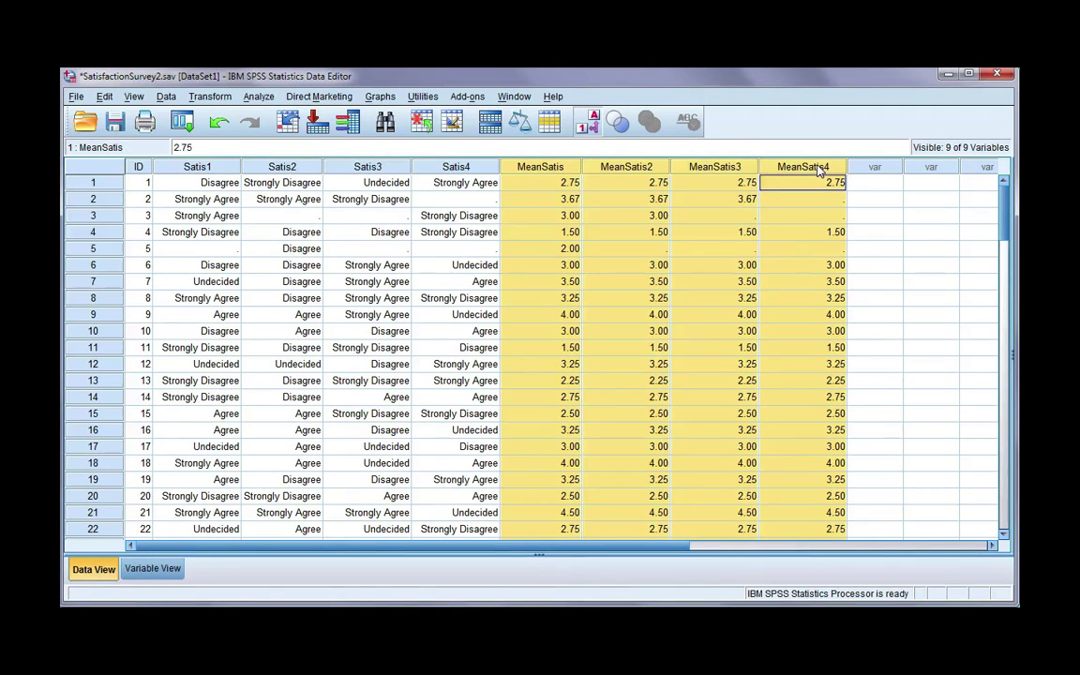
right_click(821, 169)
click(842, 234)
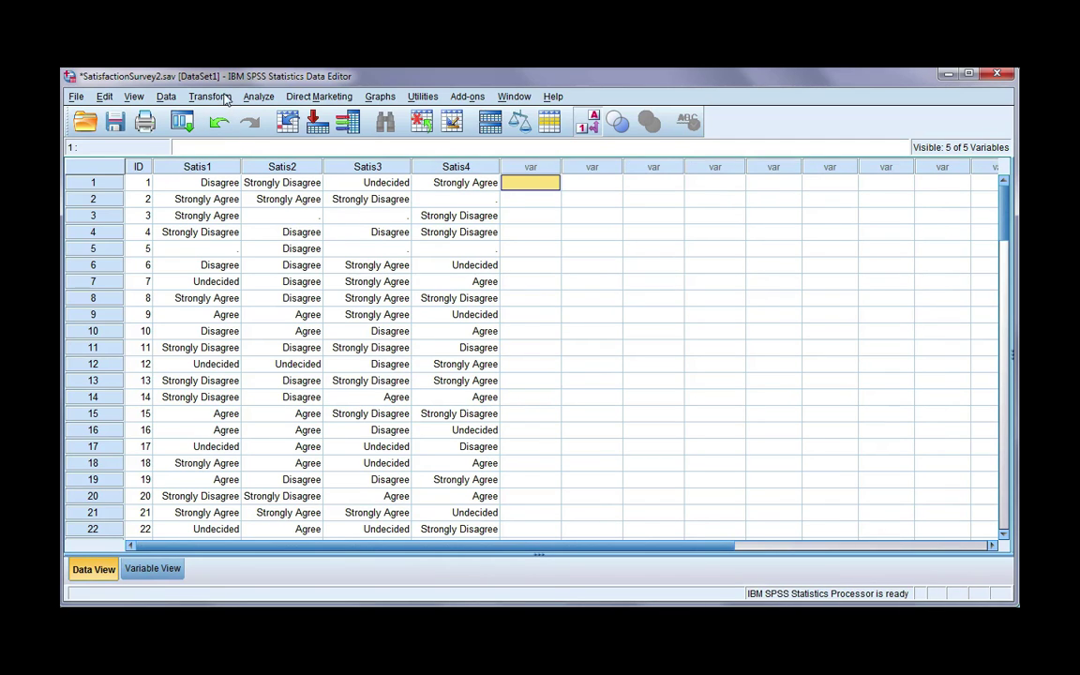
click(221, 98)
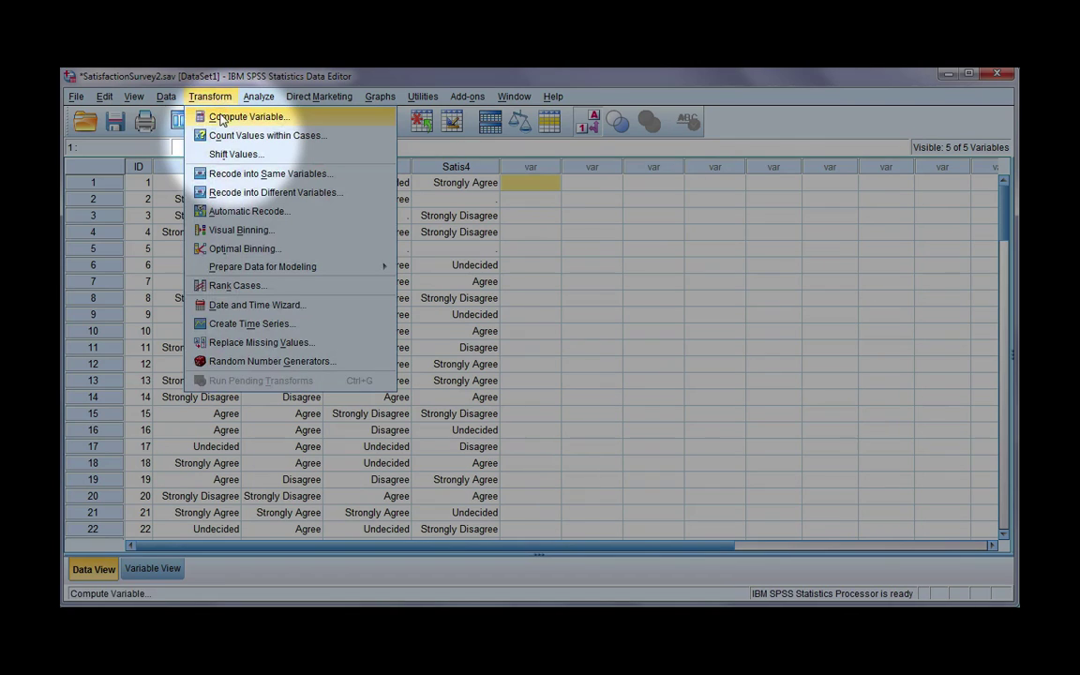
Step: In Compute Variable, set the target MeanSatis as numeric with label 'Mean satisfaction score'
click(370, 118)
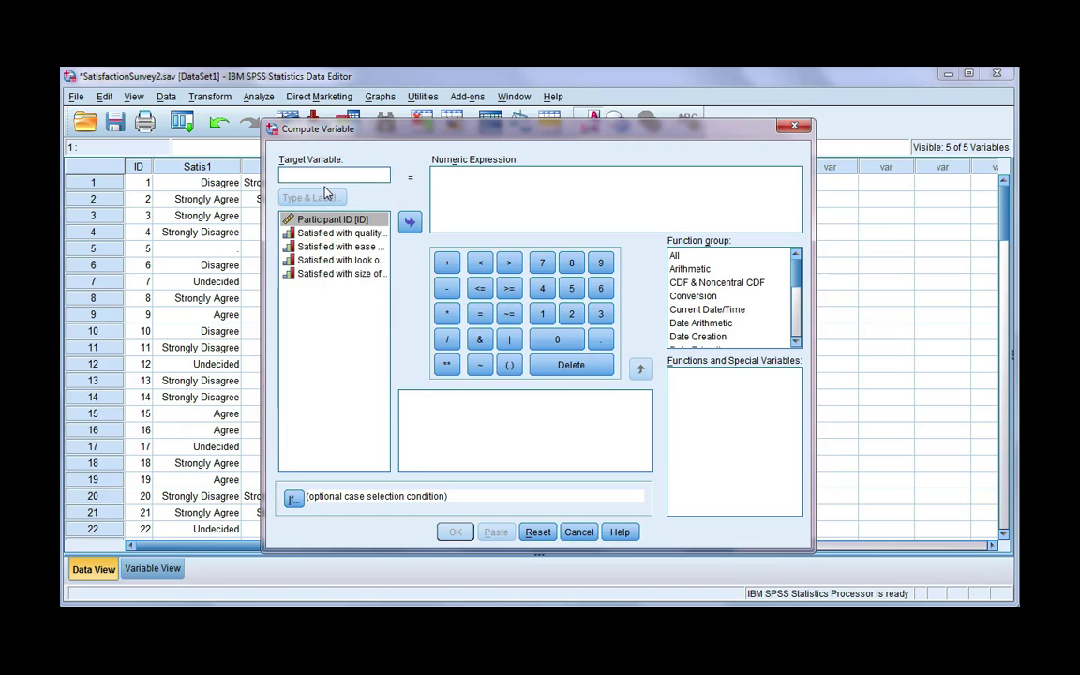
text(M)
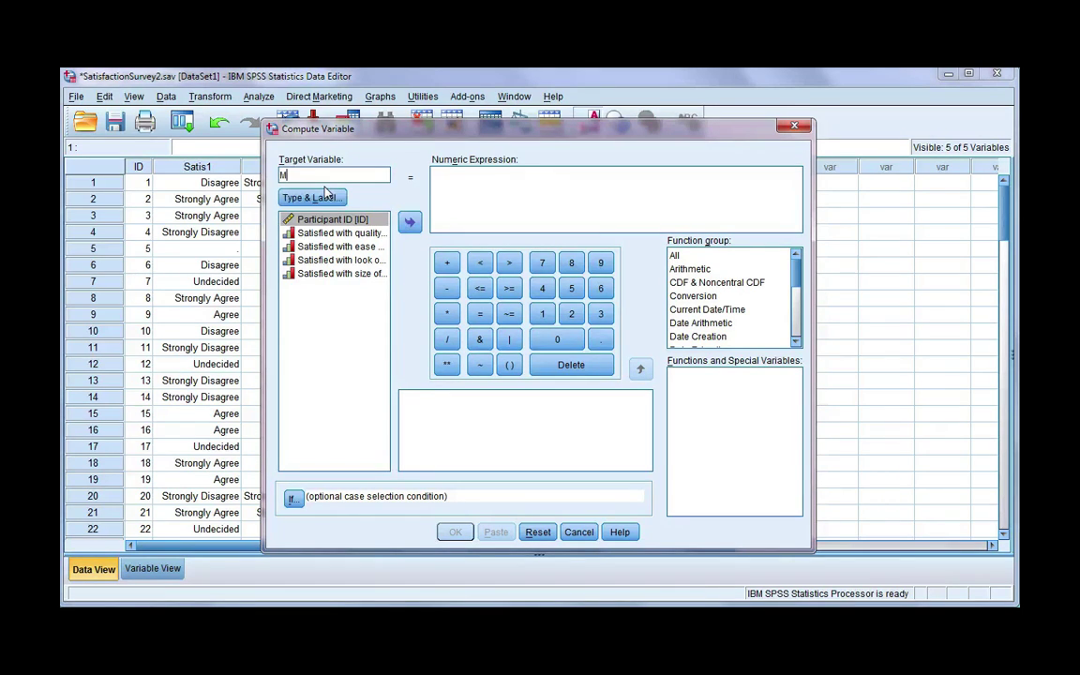
text(eanSatis)
click(302, 201)
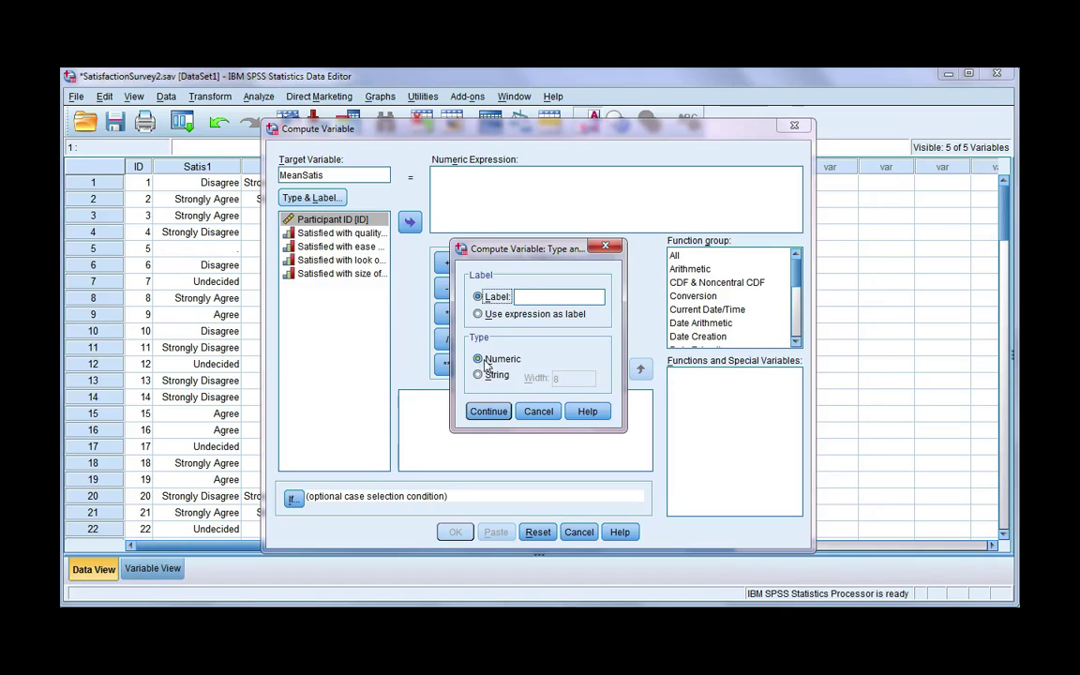
click(531, 297)
text(m)
key(BackSpace)
text(Mean satisfaction score)
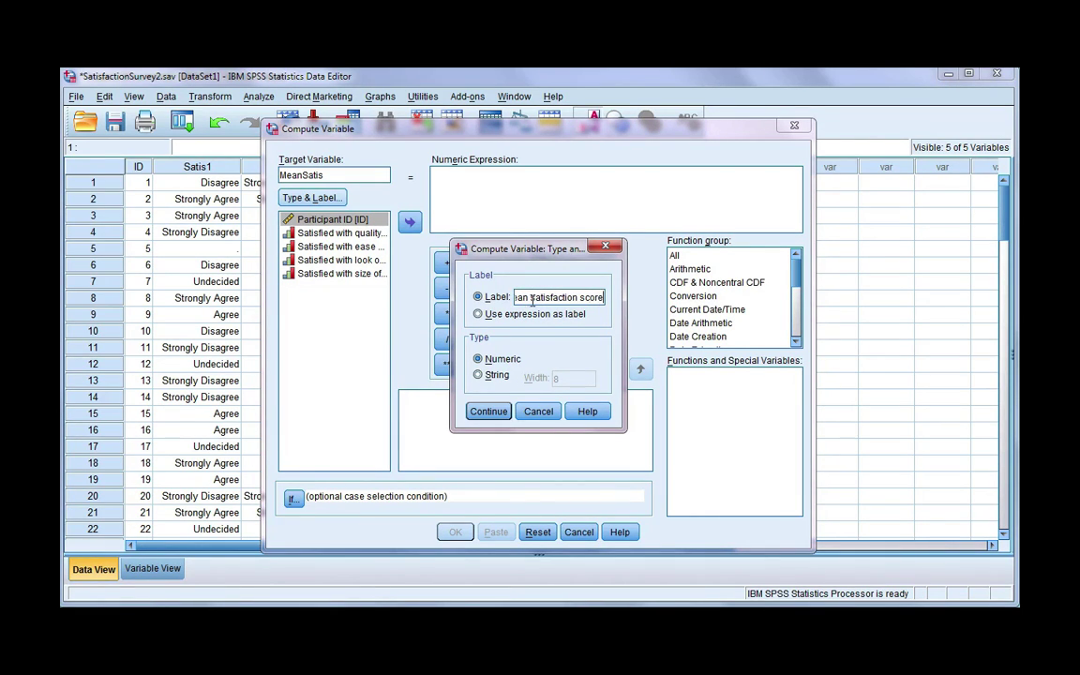
click(489, 412)
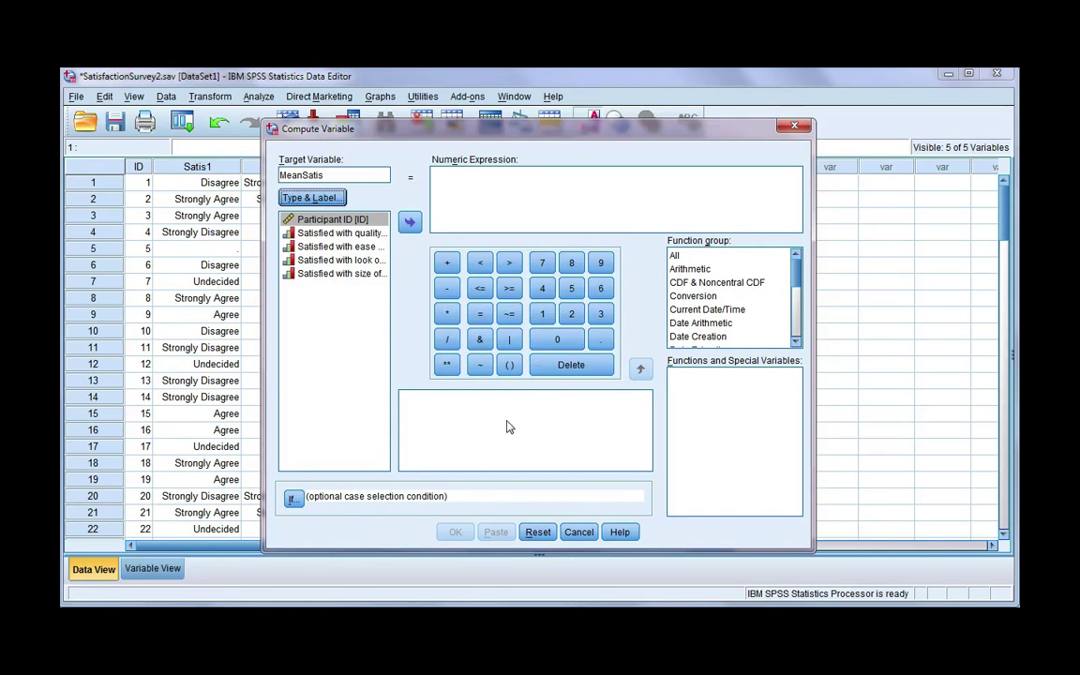
Step: Insert the Mean function from the Statistical functions into the expression
drag(797, 275, 799, 324)
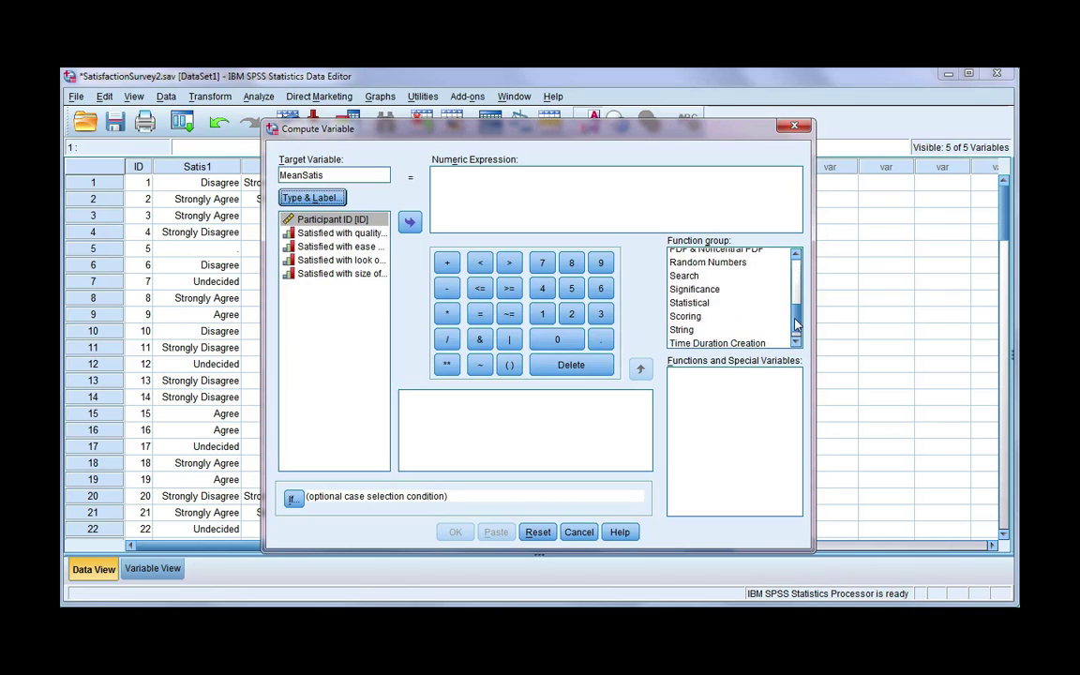
click(689, 304)
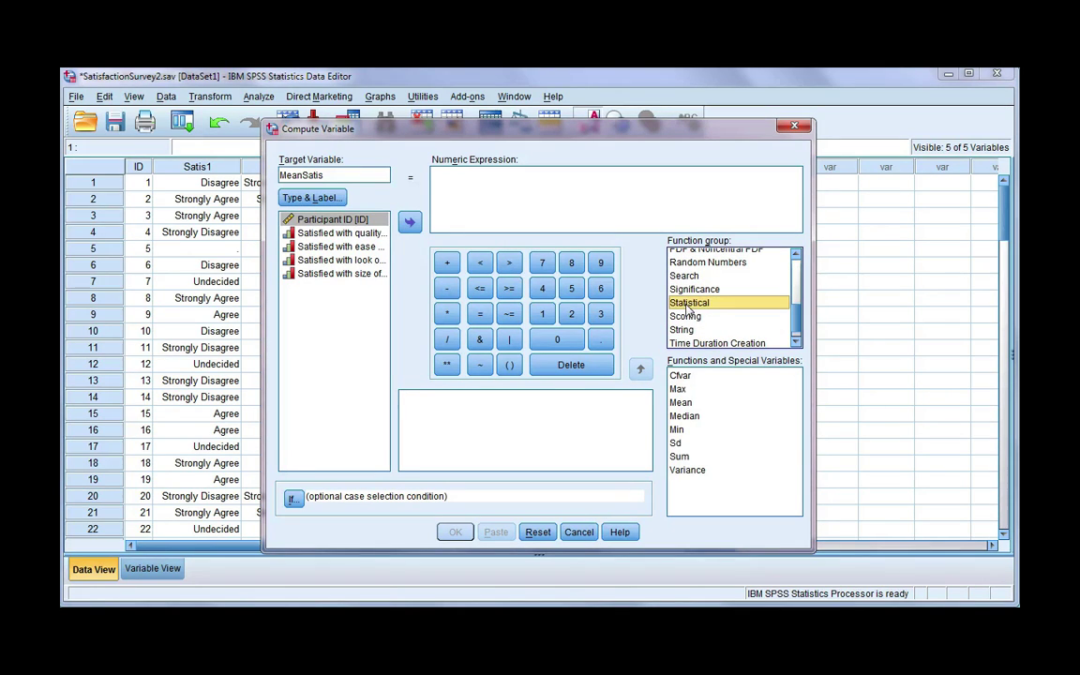
click(682, 404)
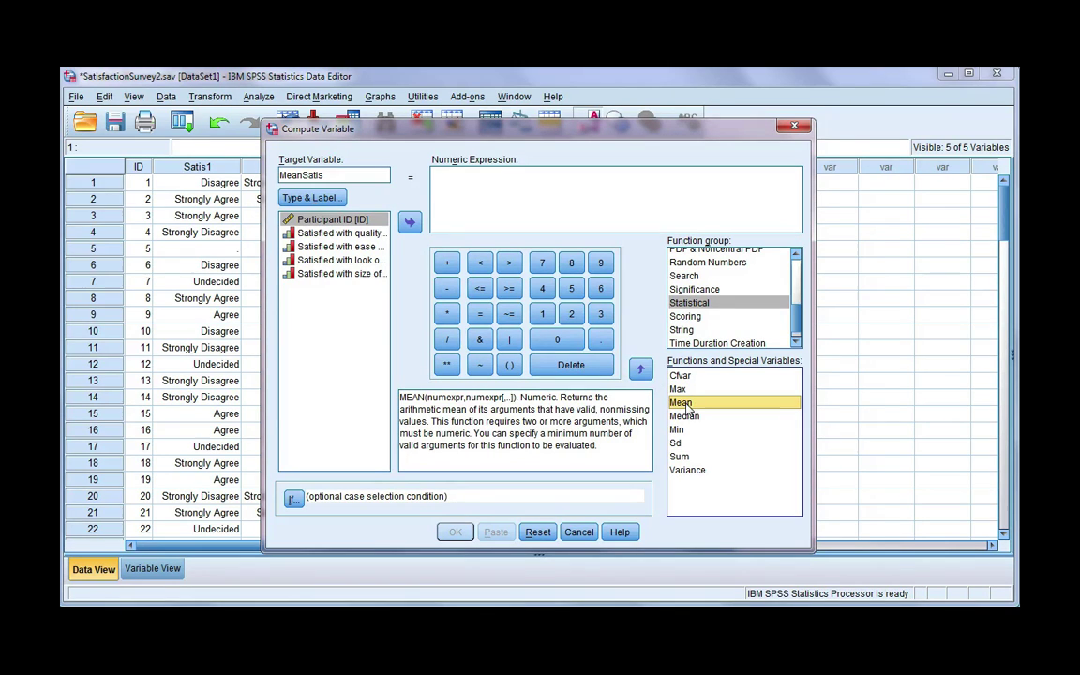
double_click(688, 403)
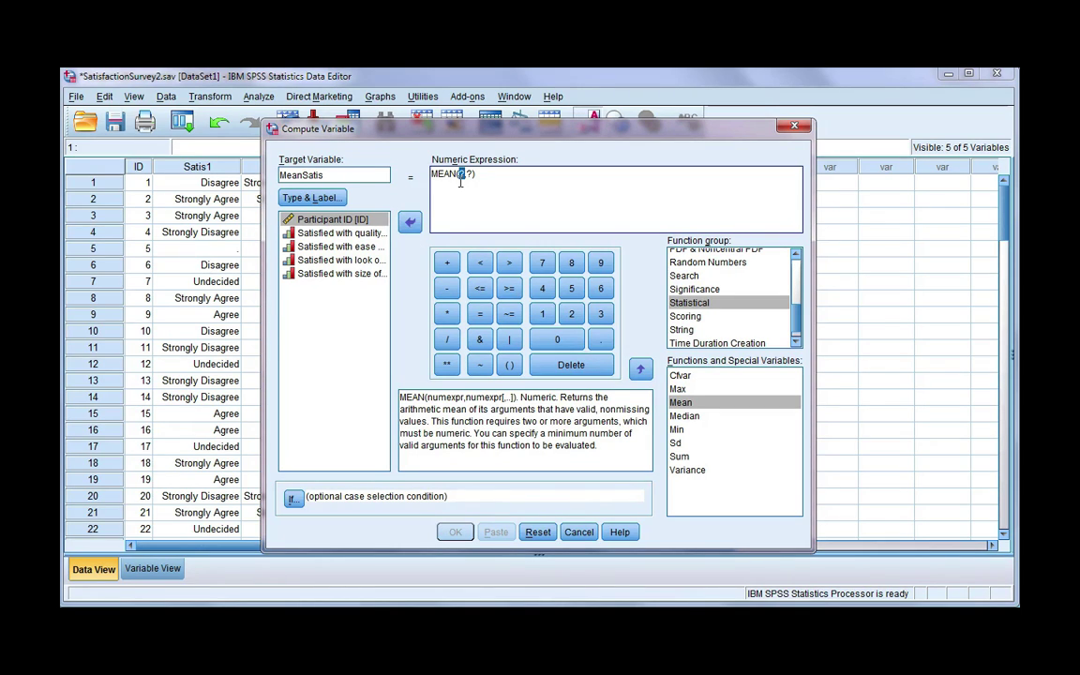
Step: Complete the expression as MEAN(Satis1,Satis2,Satis3,Satis4) and run it to create MeanSatis
click(331, 234)
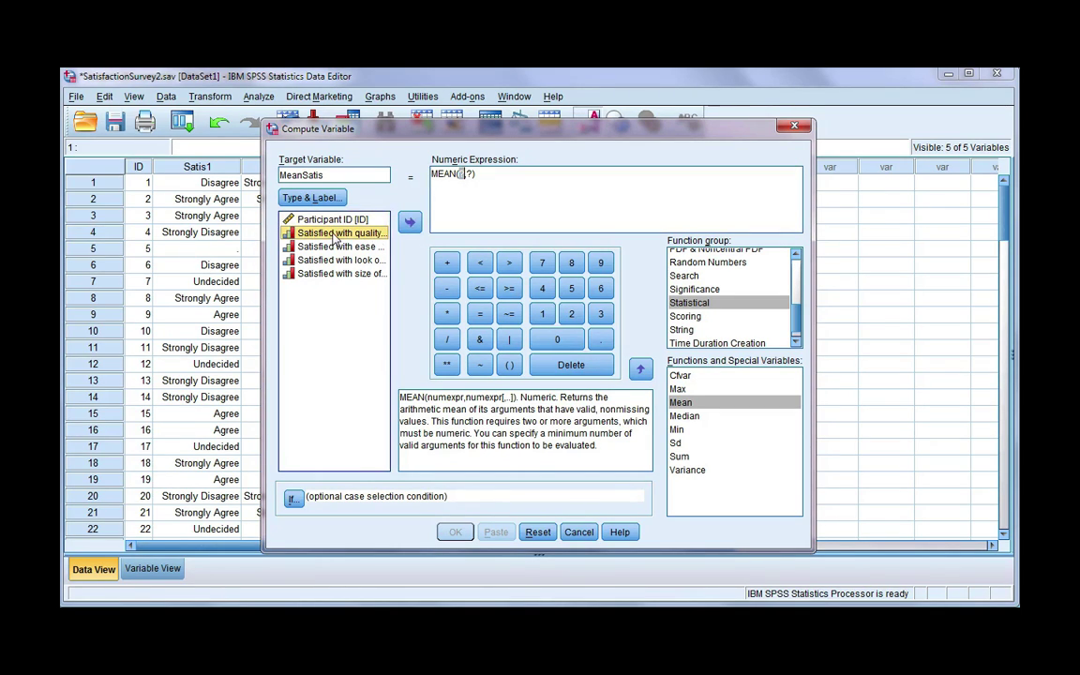
click(410, 222)
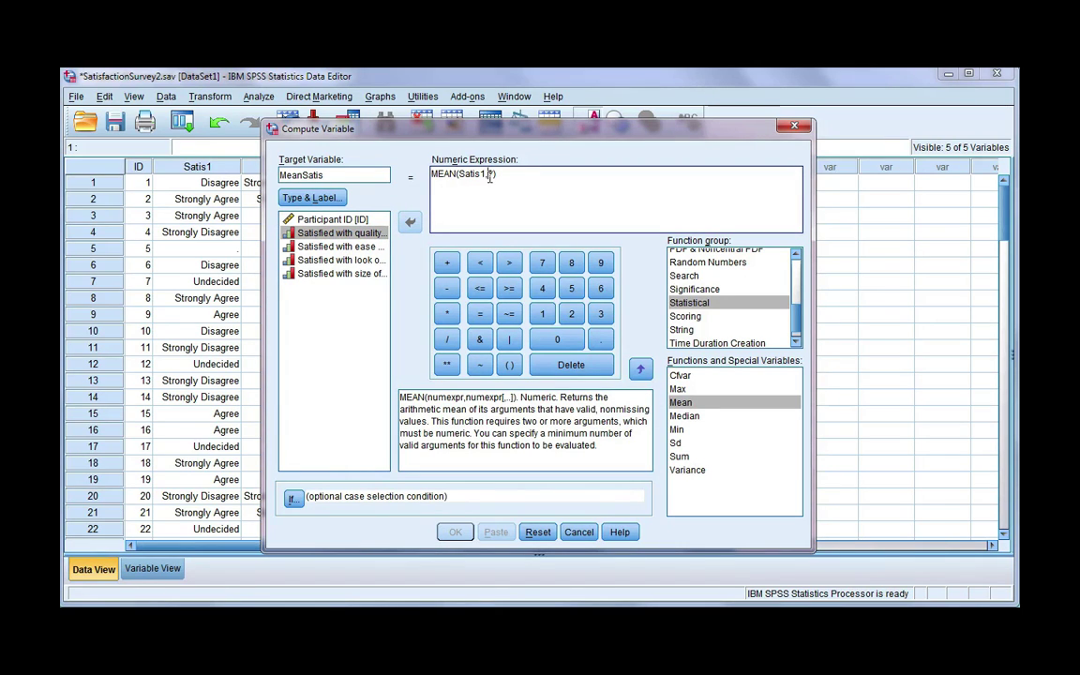
double_click(490, 174)
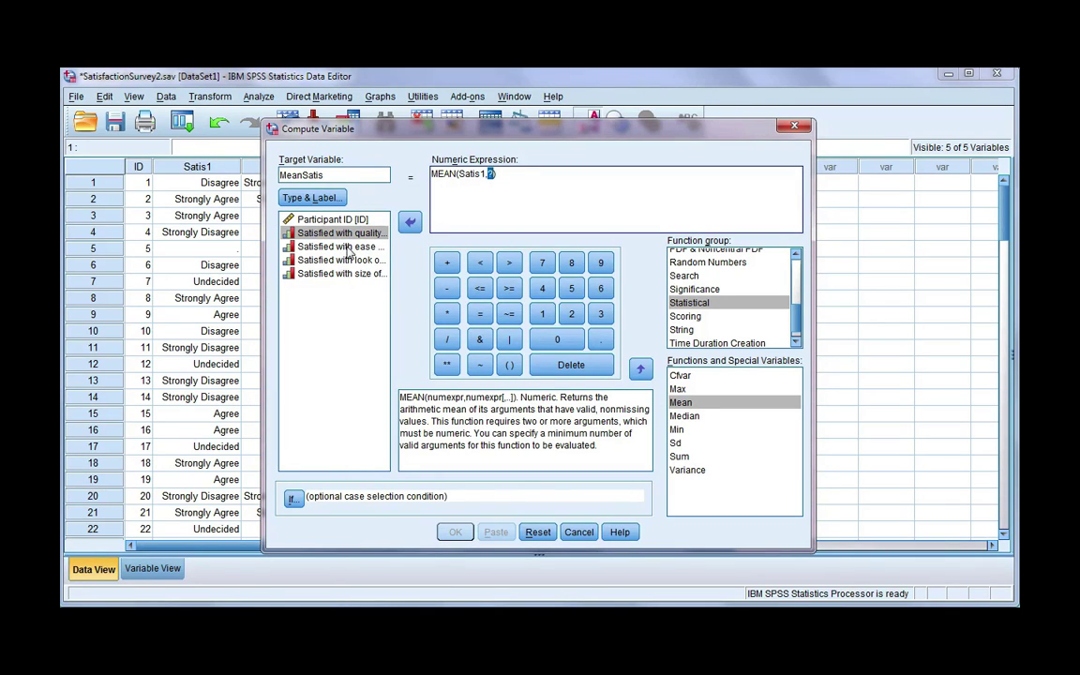
click(341, 248)
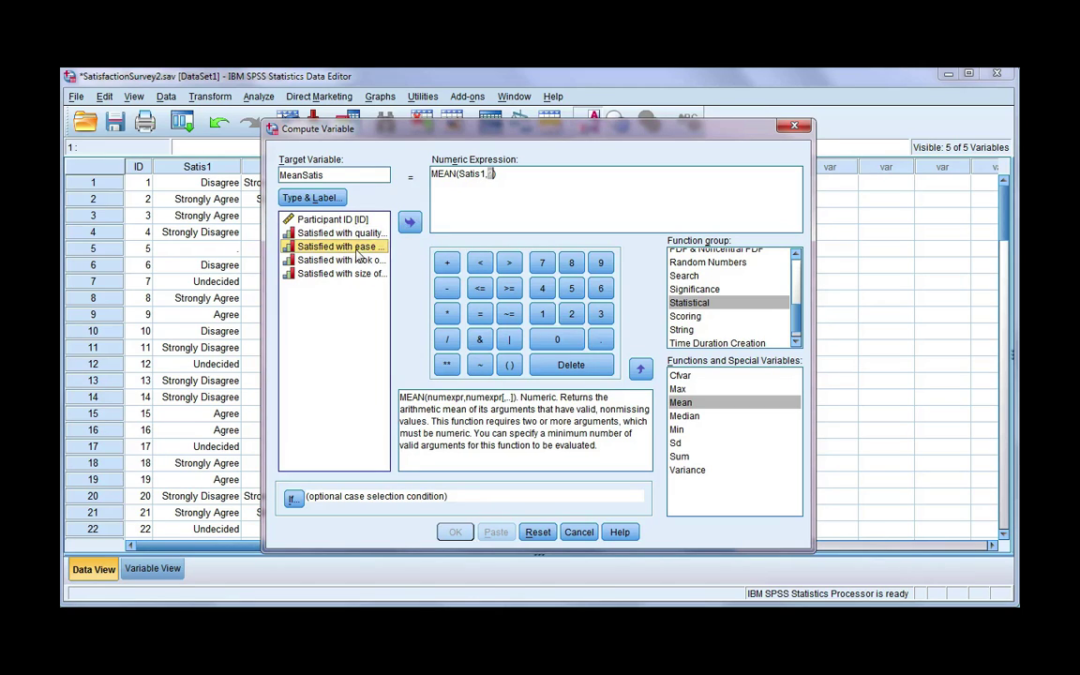
double_click(357, 251)
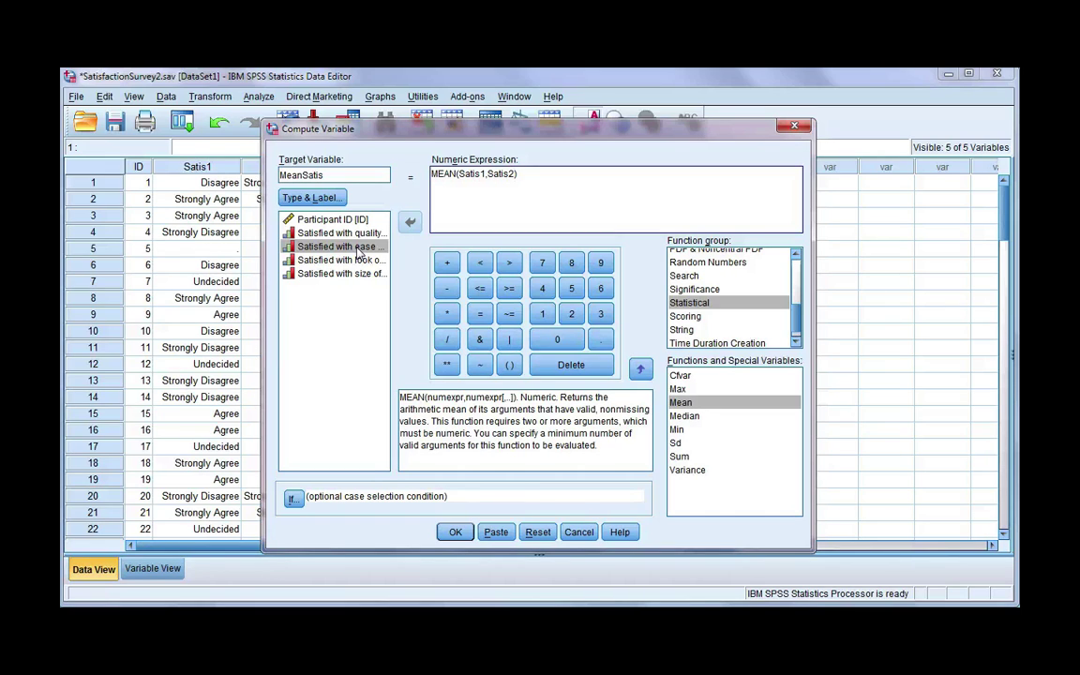
click(349, 262)
double_click(349, 261)
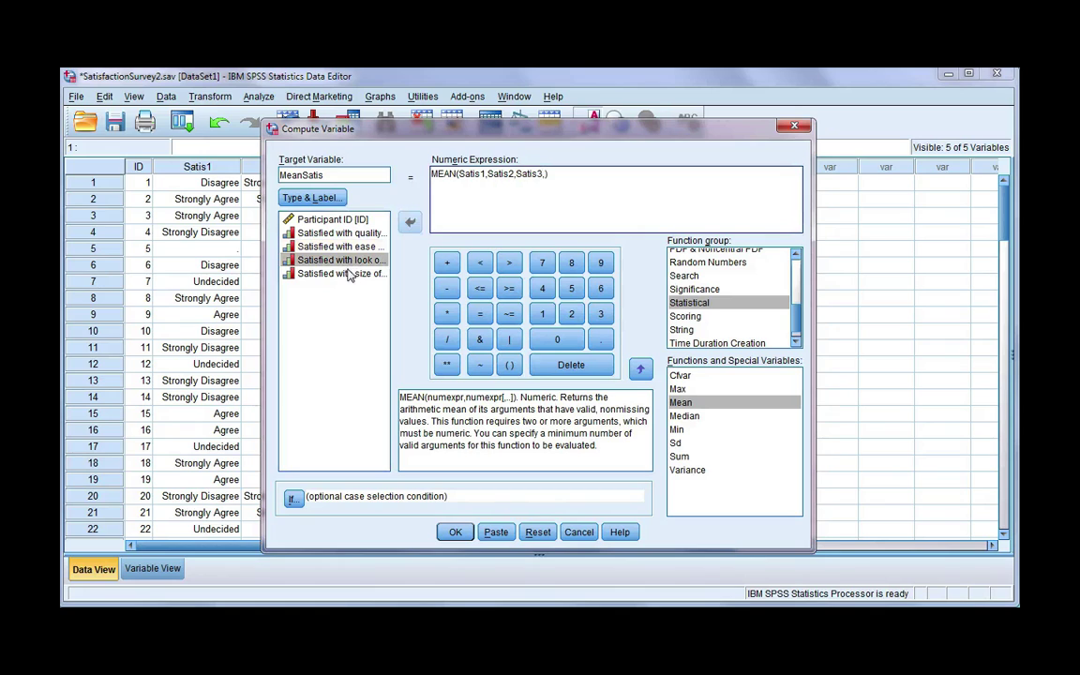
click(349, 273)
double_click(349, 272)
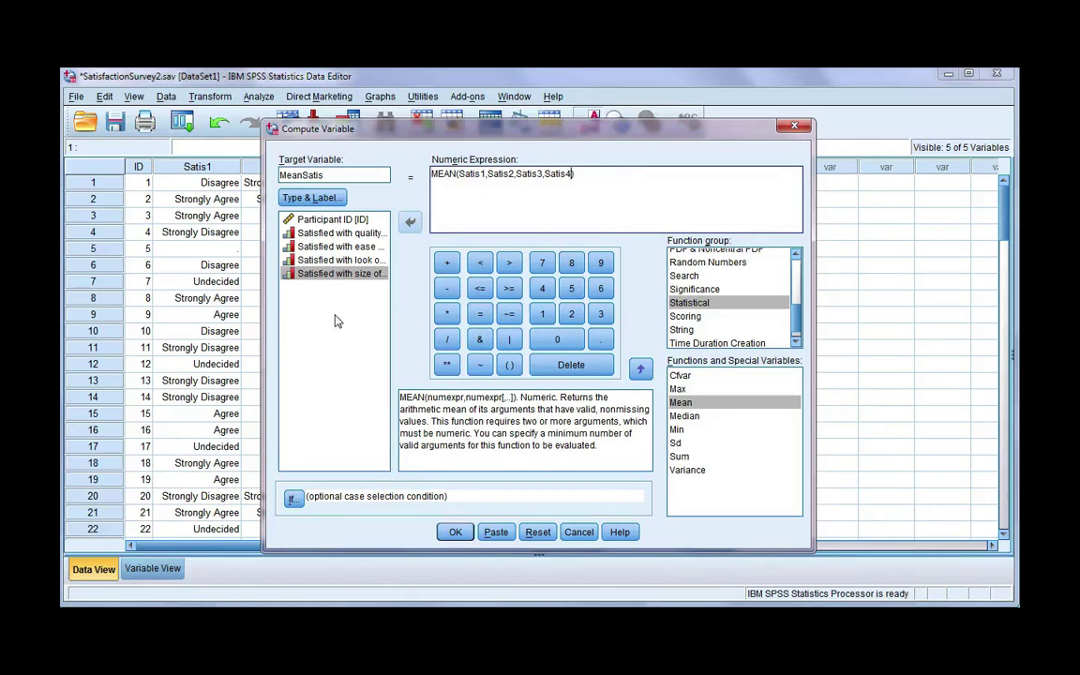
click(456, 531)
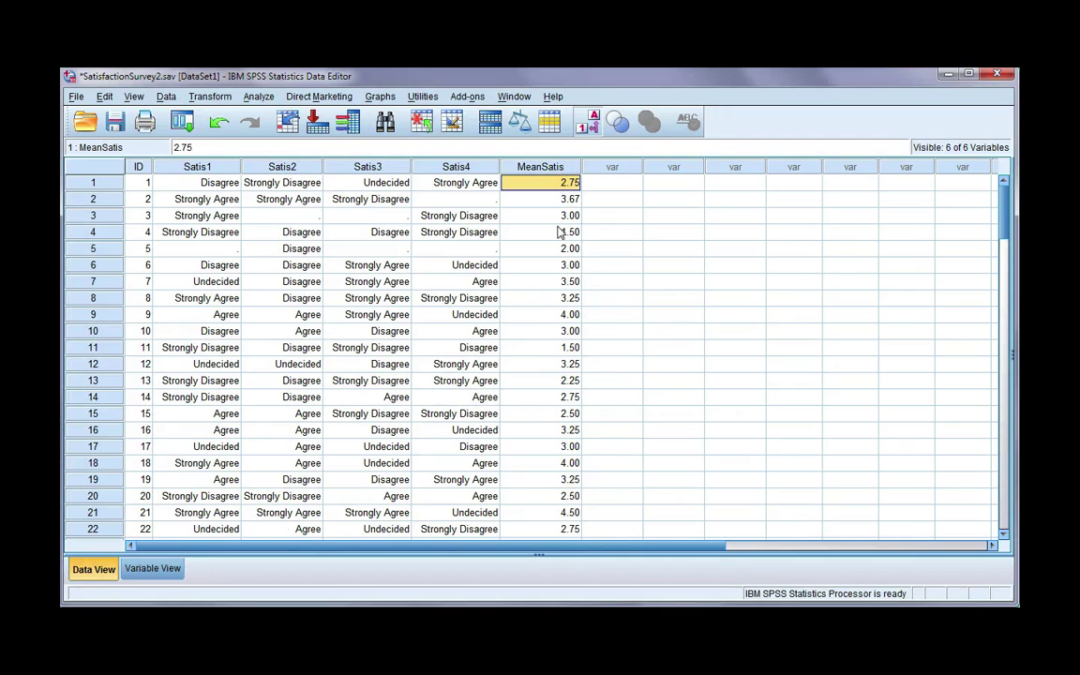
click(150, 570)
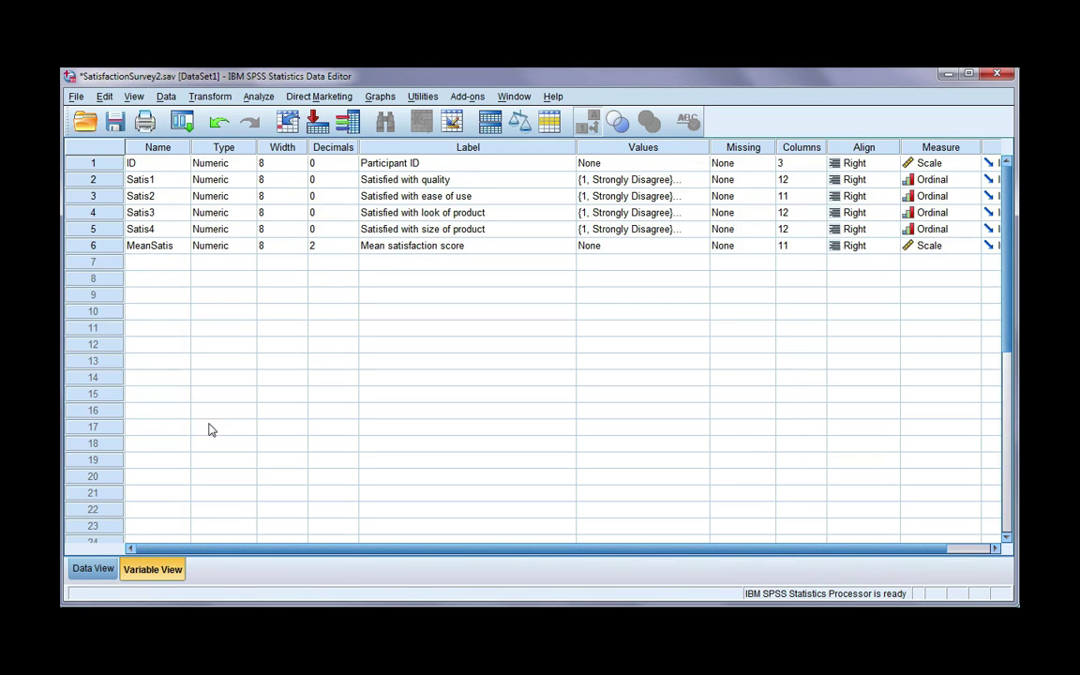
click(94, 569)
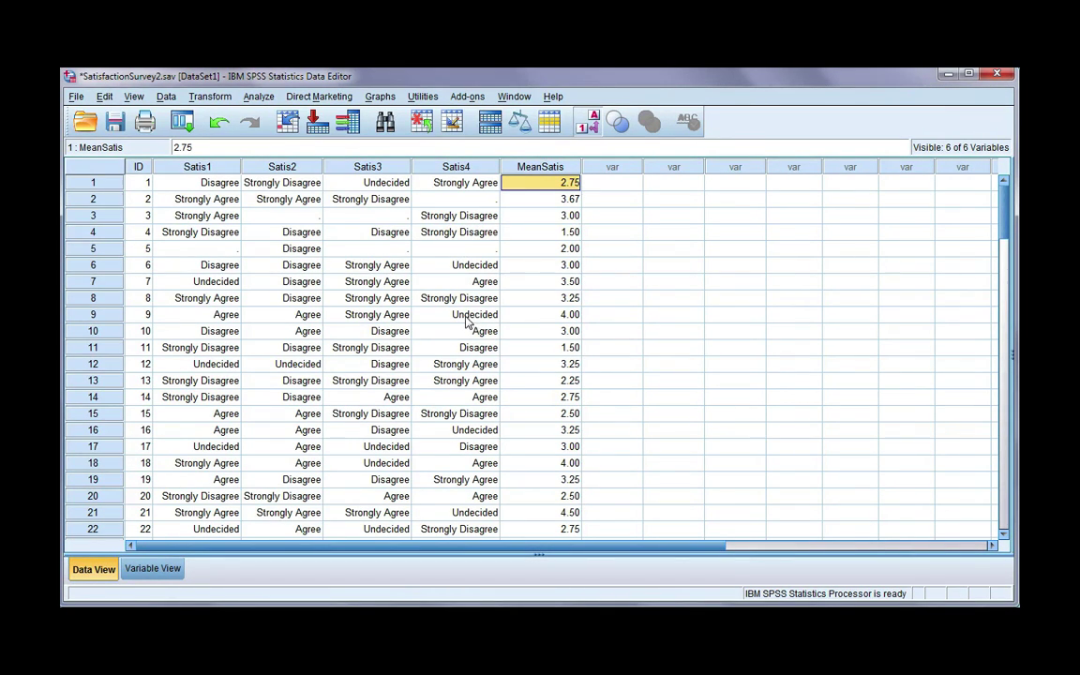
Step: Compute MeanSatis2 with MEAN.2(Satis1,Satis2,Satis3,Satis4), requiring at least two valid answers
click(210, 97)
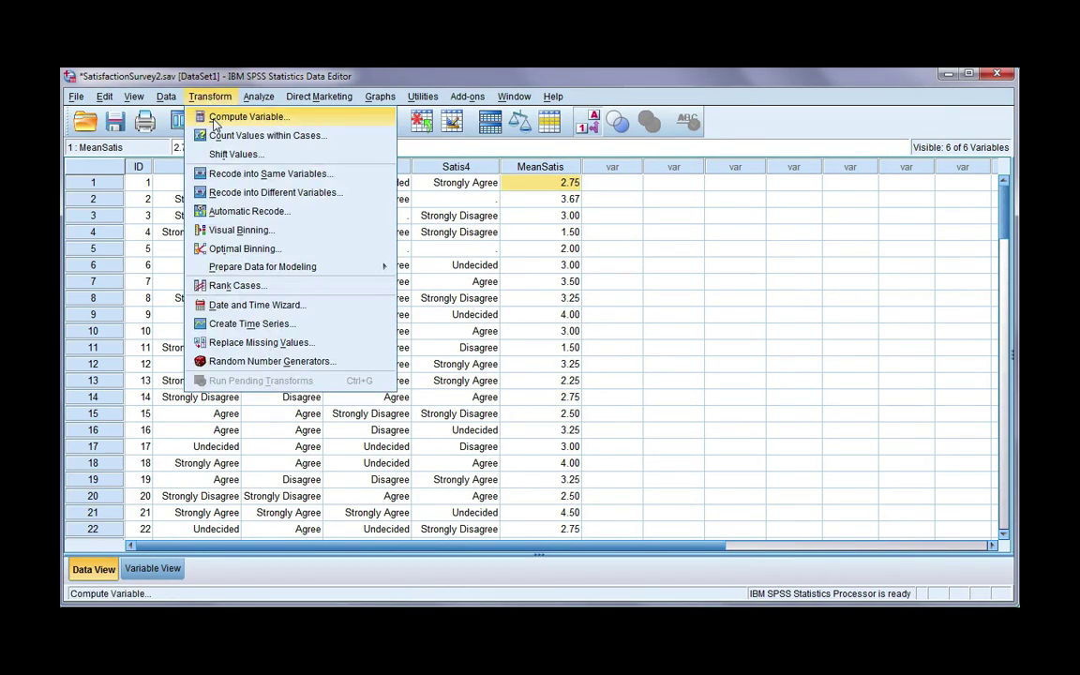
click(217, 120)
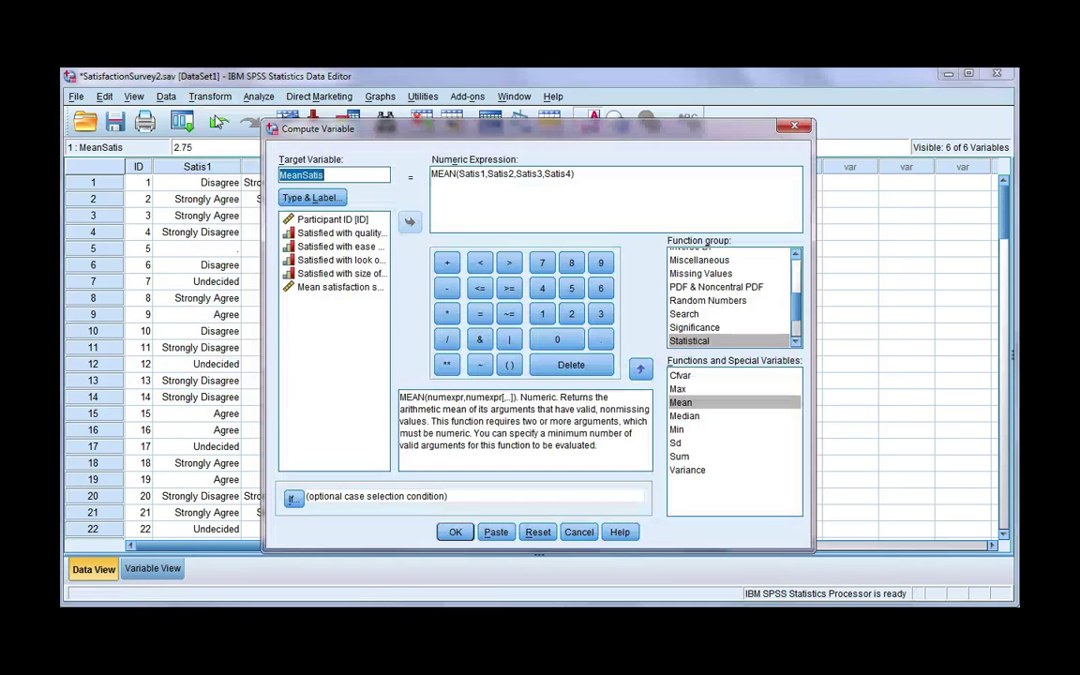
click(339, 175)
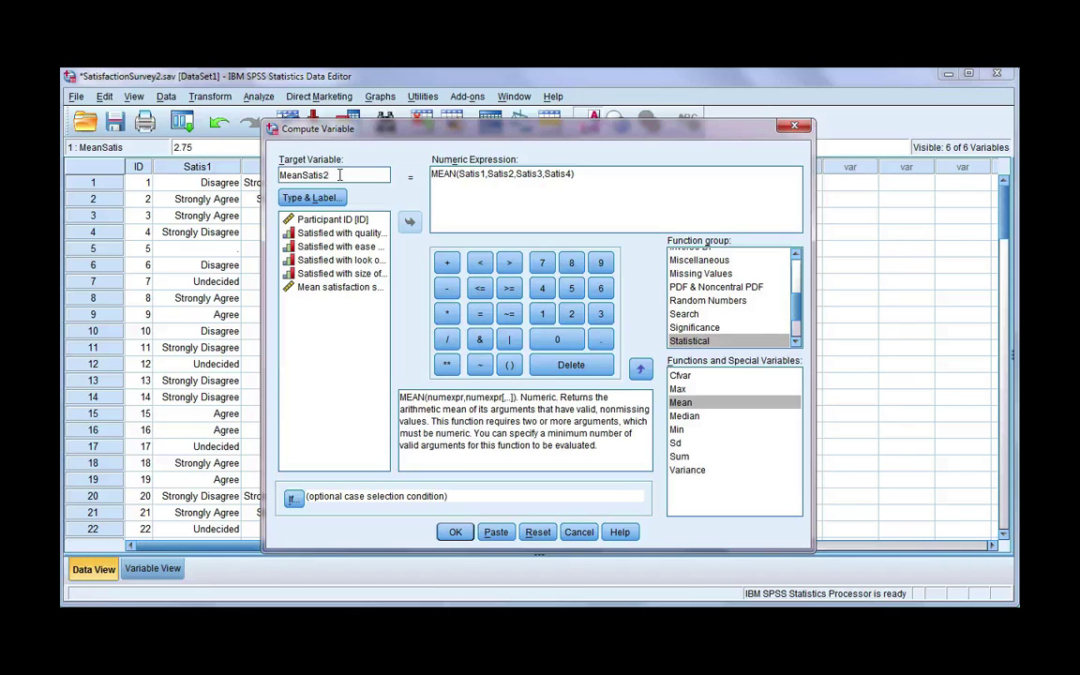
click(456, 173)
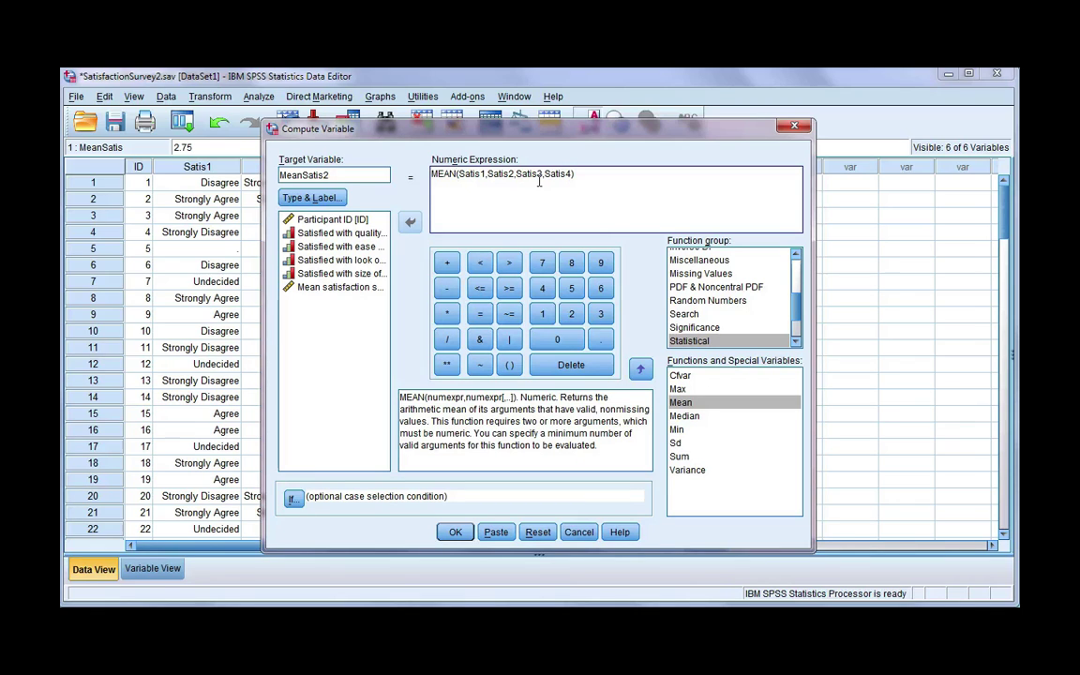
text(.2)
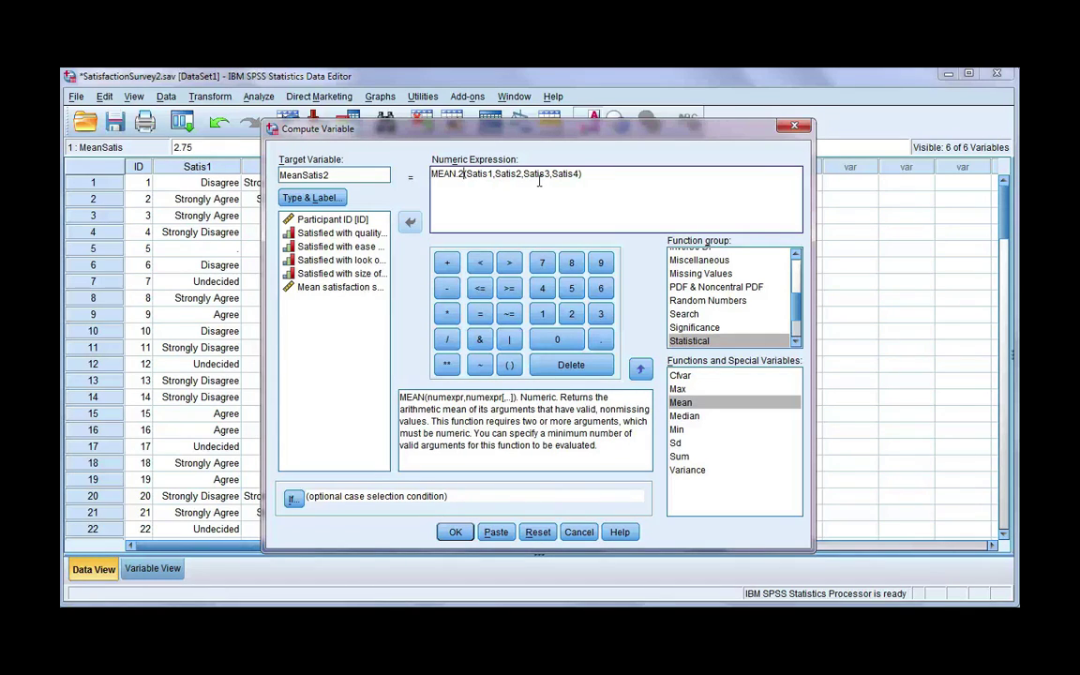
click(456, 532)
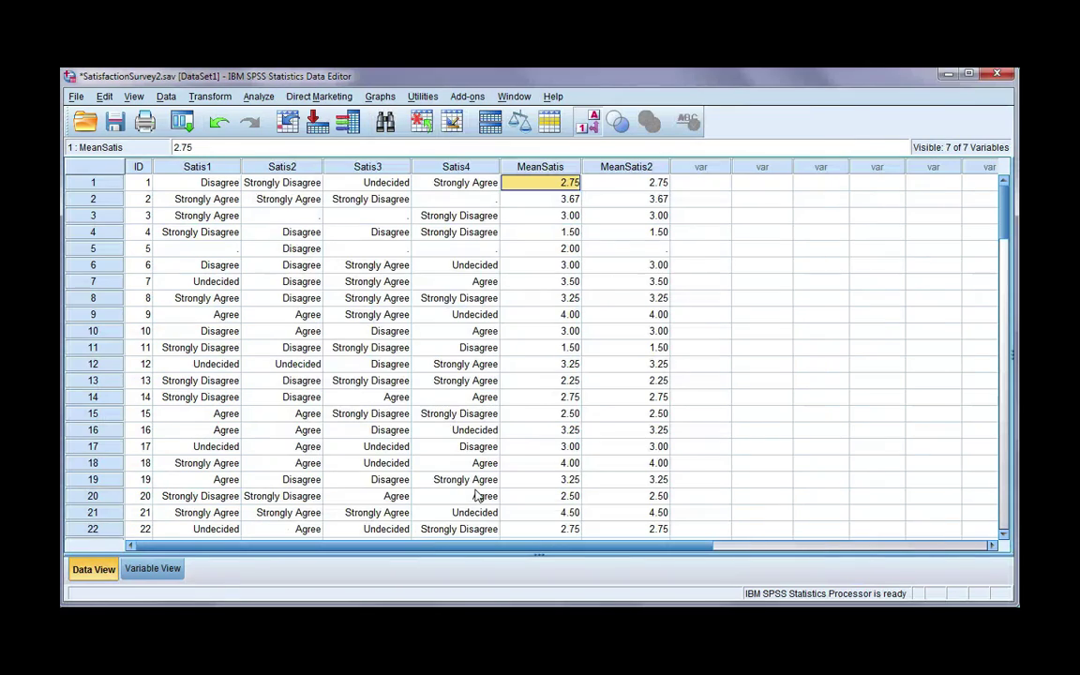
Step: Compute MeanSatis3 with MEAN.3(Satis1,Satis2,Satis3,Satis4) and confirm case 5 is blank
click(638, 251)
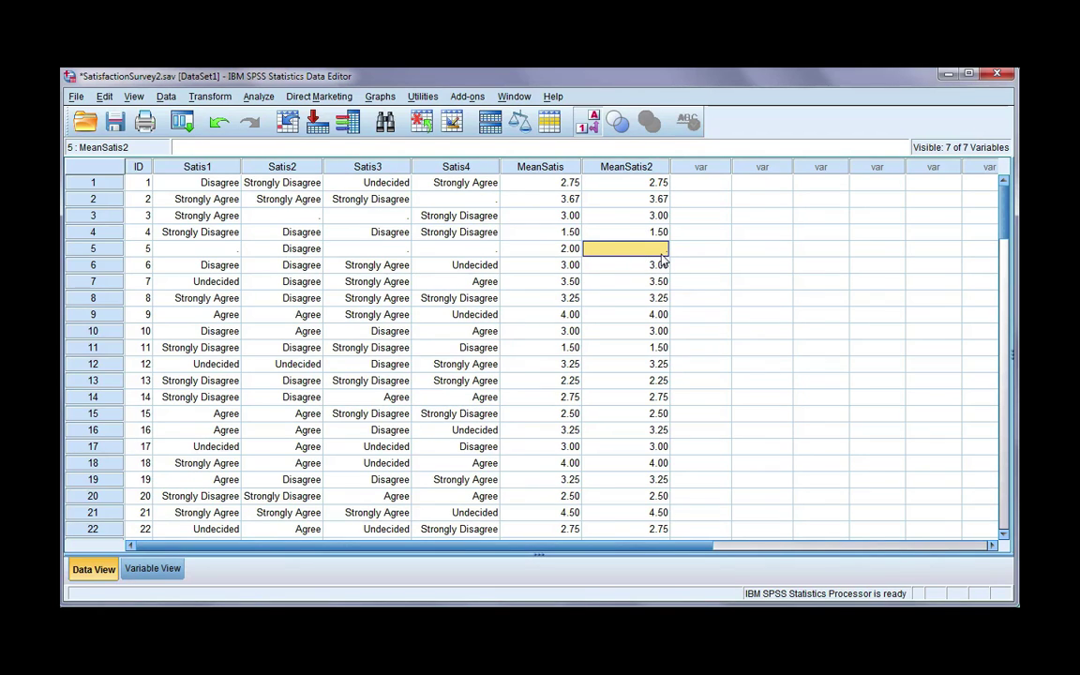
click(222, 100)
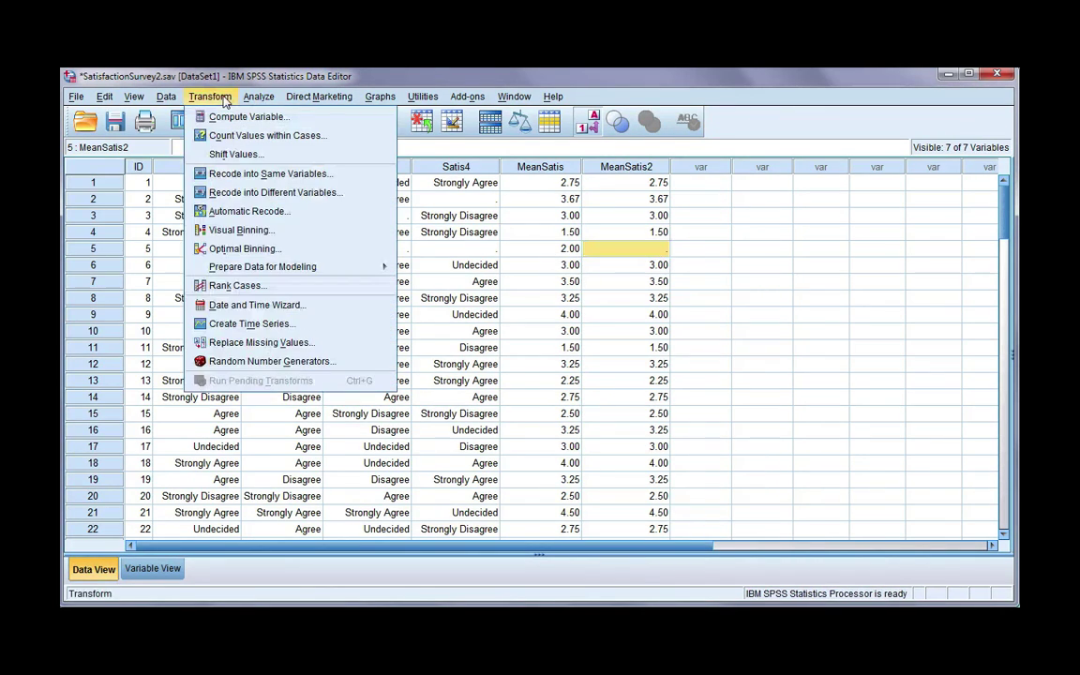
click(345, 118)
click(462, 173)
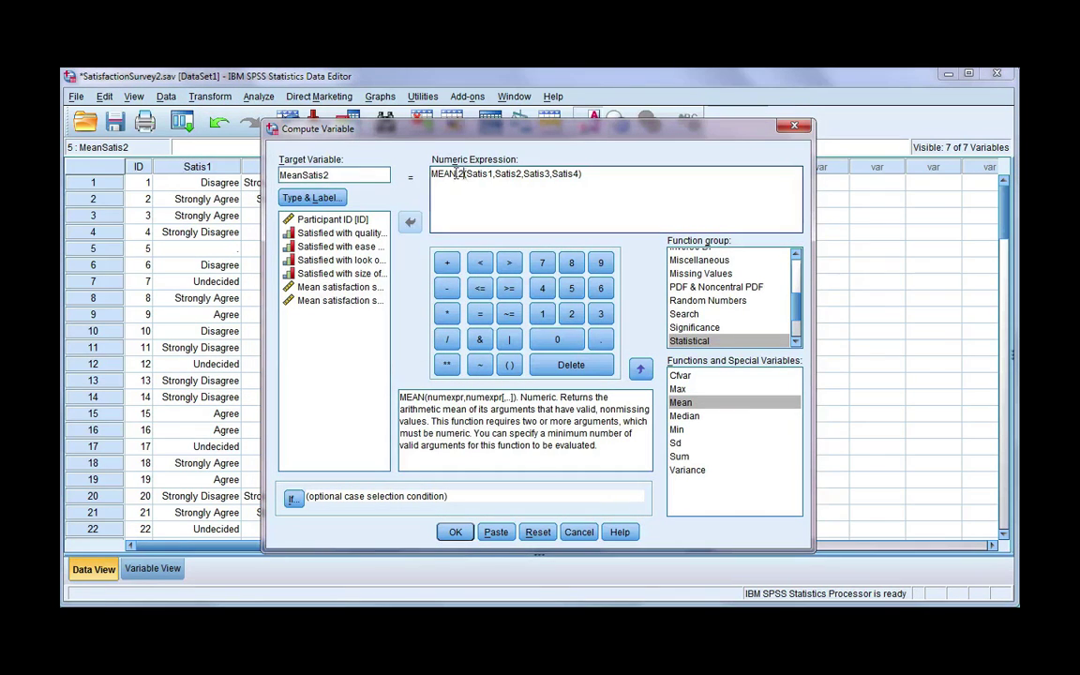
key(BackSpace)
key(BackSpace)
text(.3)
click(339, 176)
key(BackSpace)
text(3)
click(452, 533)
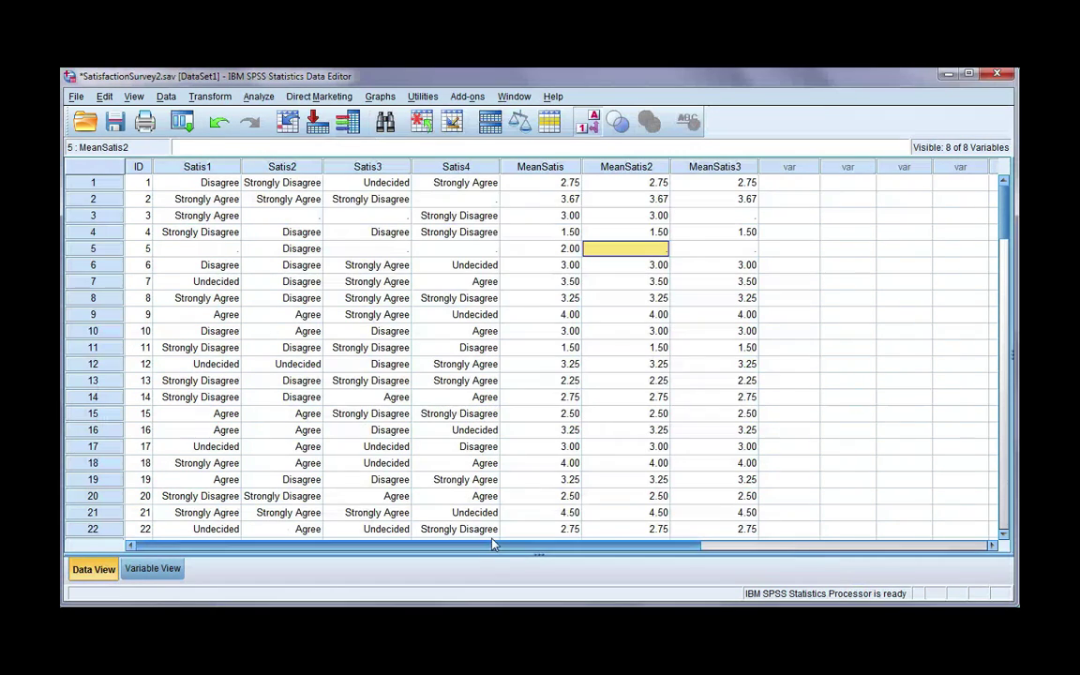
click(749, 252)
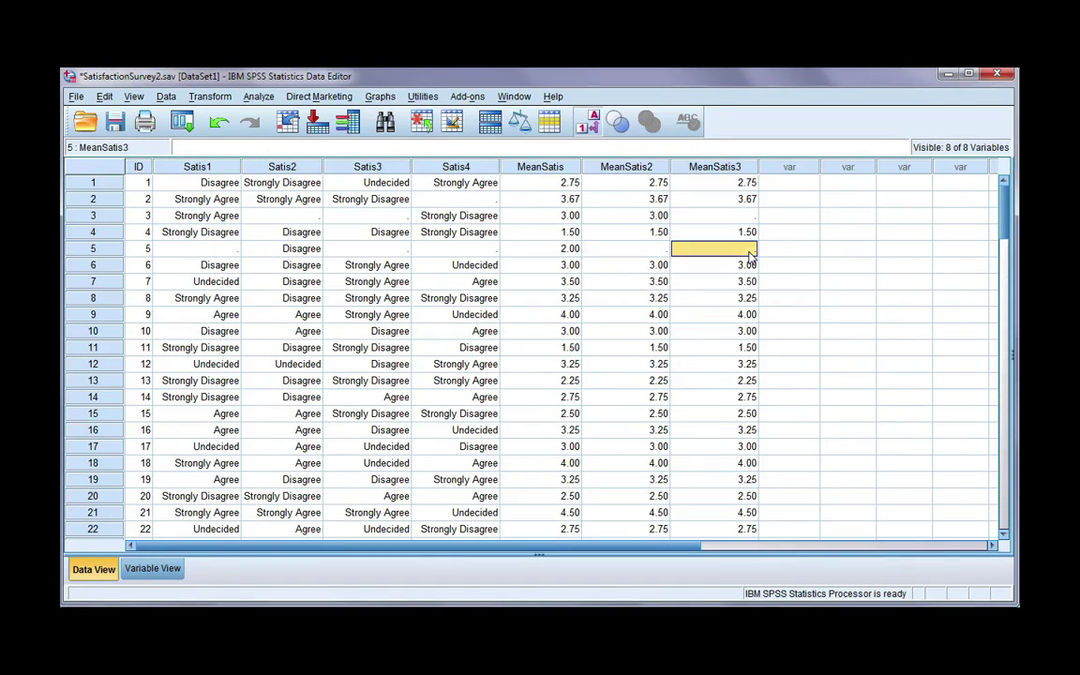